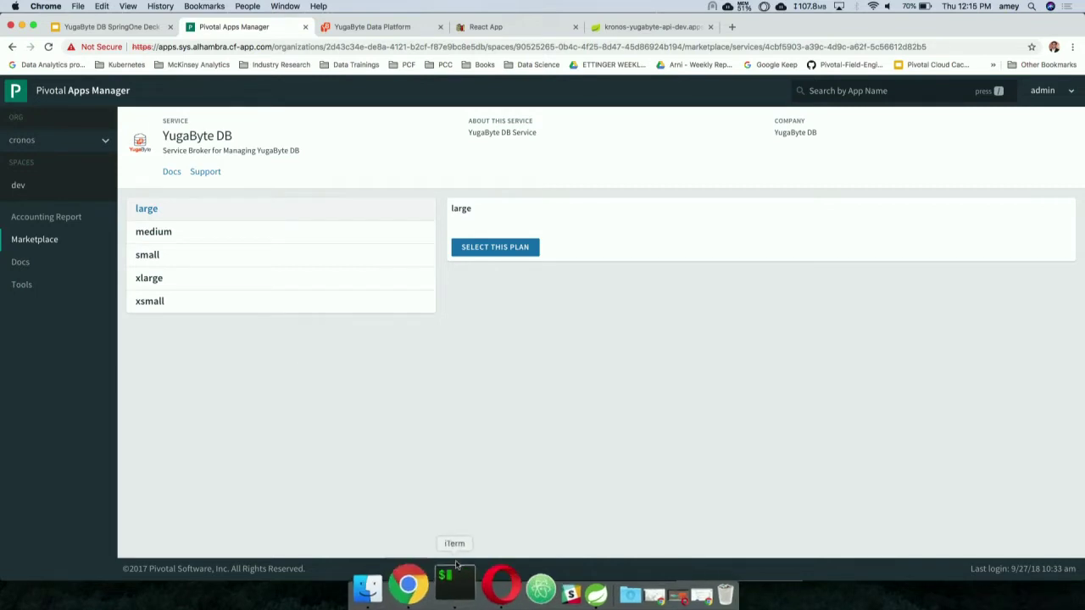
# Step: Glance at the Kubernetes resource listing in iTerm, then view the Pivotal Container Service provider configuration in YugaByte Data Platform
pyautogui.click(448, 587)
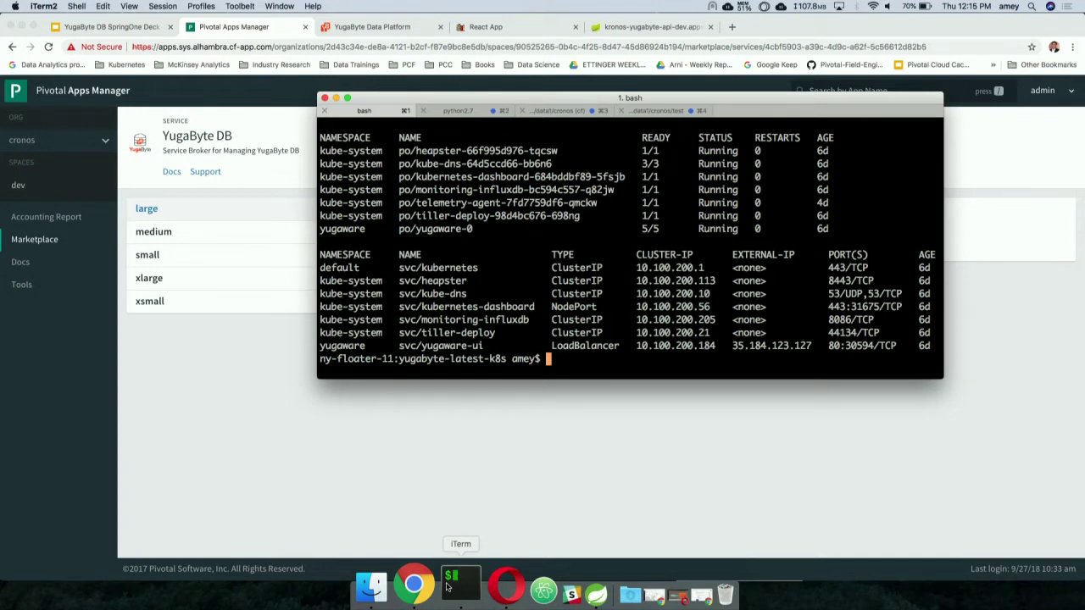
pyautogui.click(394, 29)
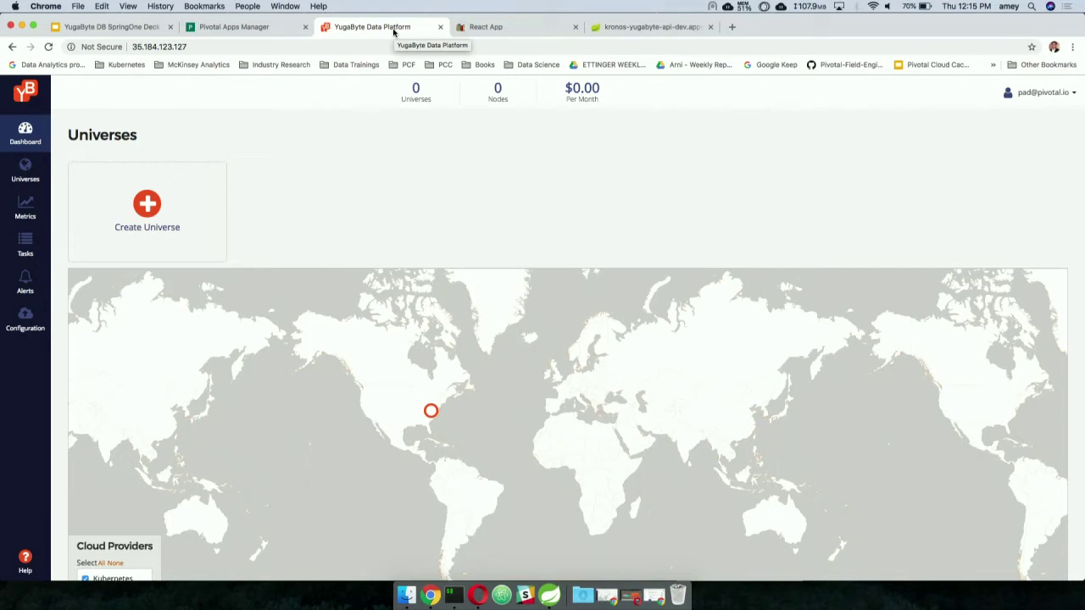
pyautogui.click(18, 320)
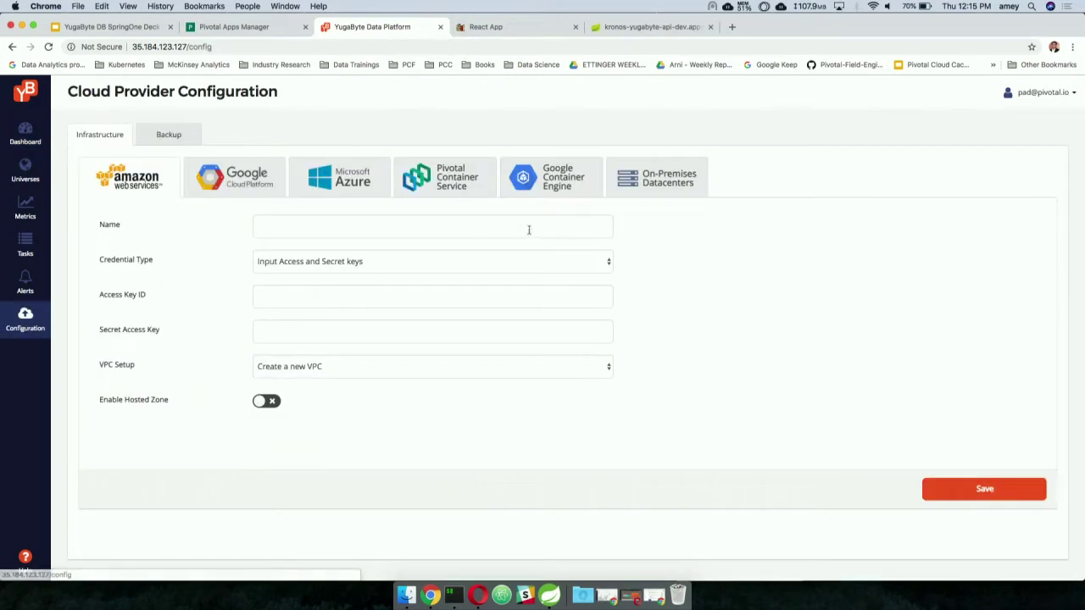
pyautogui.click(445, 177)
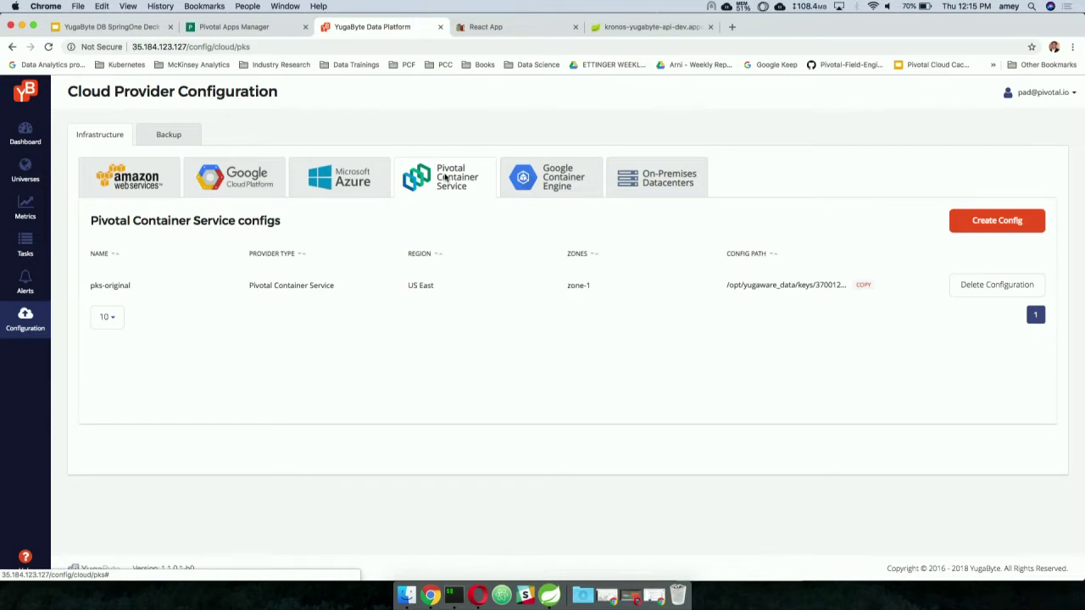
# Step: In Pivotal Apps Manager, select the xsmall YugaByte DB plan and name the service instance s1p-pks-demo
pyautogui.click(263, 25)
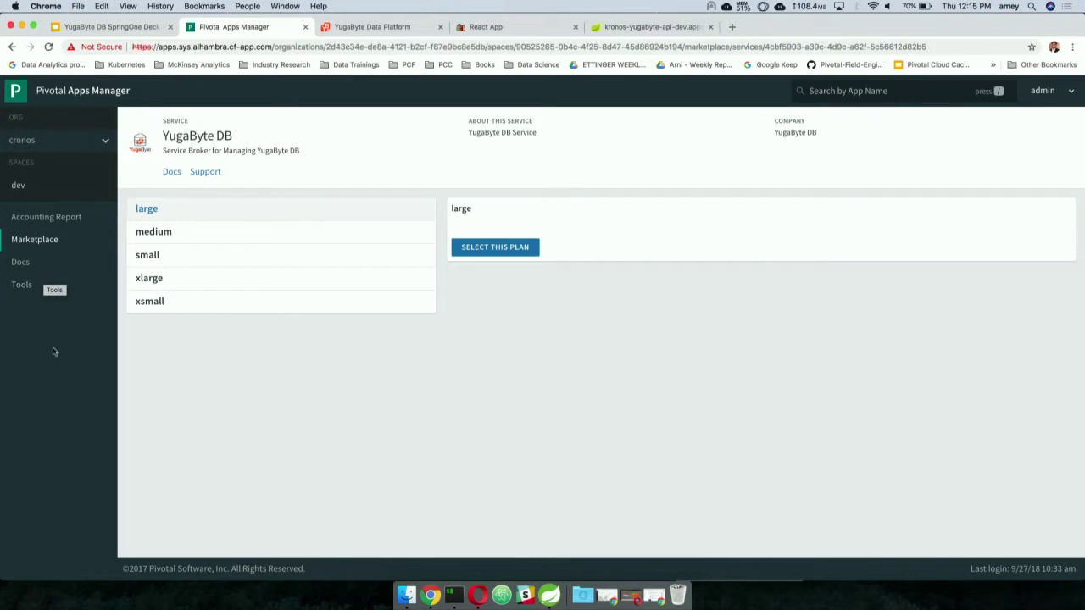
pyautogui.click(161, 298)
pyautogui.click(491, 246)
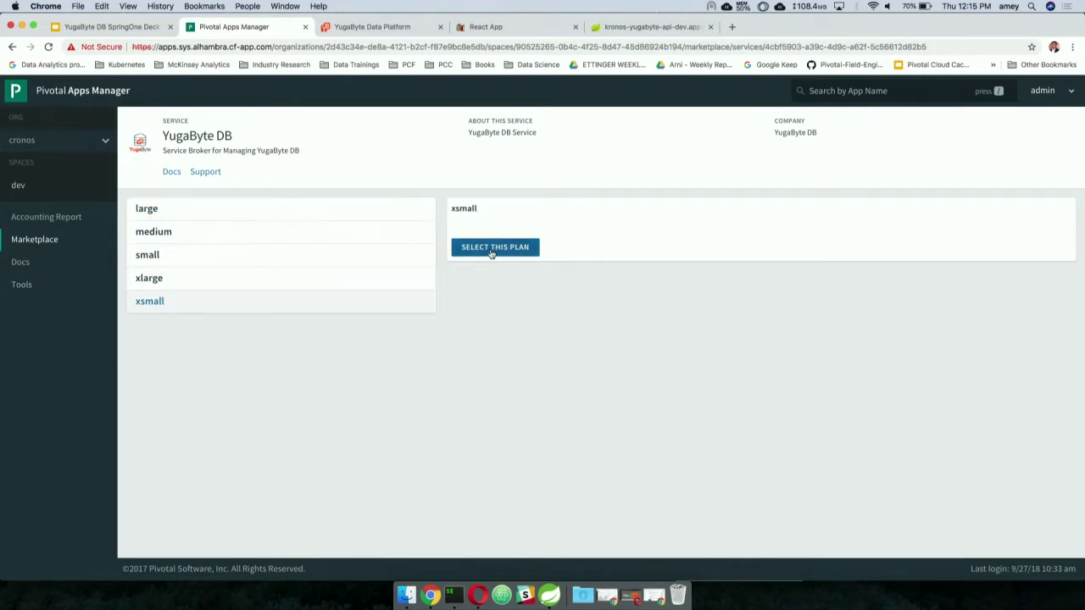
pyautogui.click(490, 249)
pyautogui.write('s1p-pks-demo')
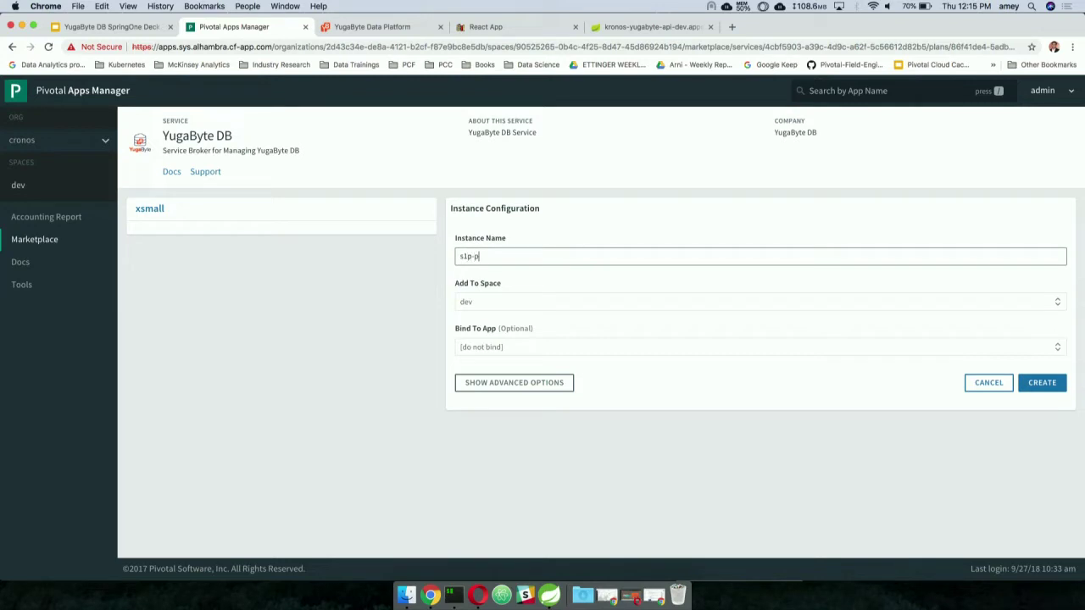
# Step: Show the advanced options and add the parameter universe_name with the value s1p-pks-demo
pyautogui.click(509, 380)
pyautogui.click(511, 392)
pyautogui.write('un')
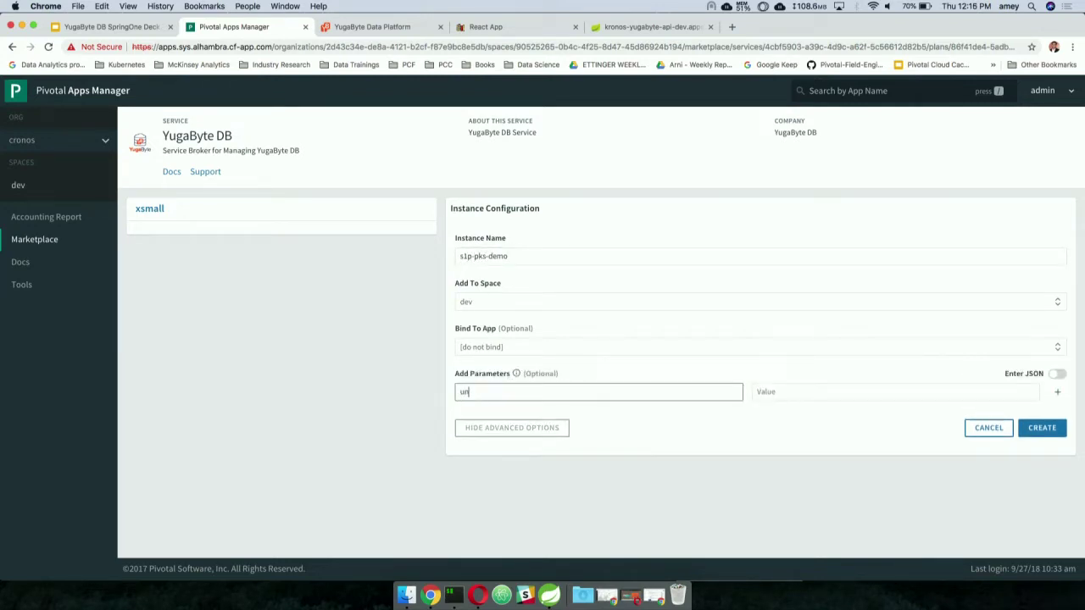
pyautogui.write('iverse_name')
pyautogui.press('Tab')
pyautogui.write('s')
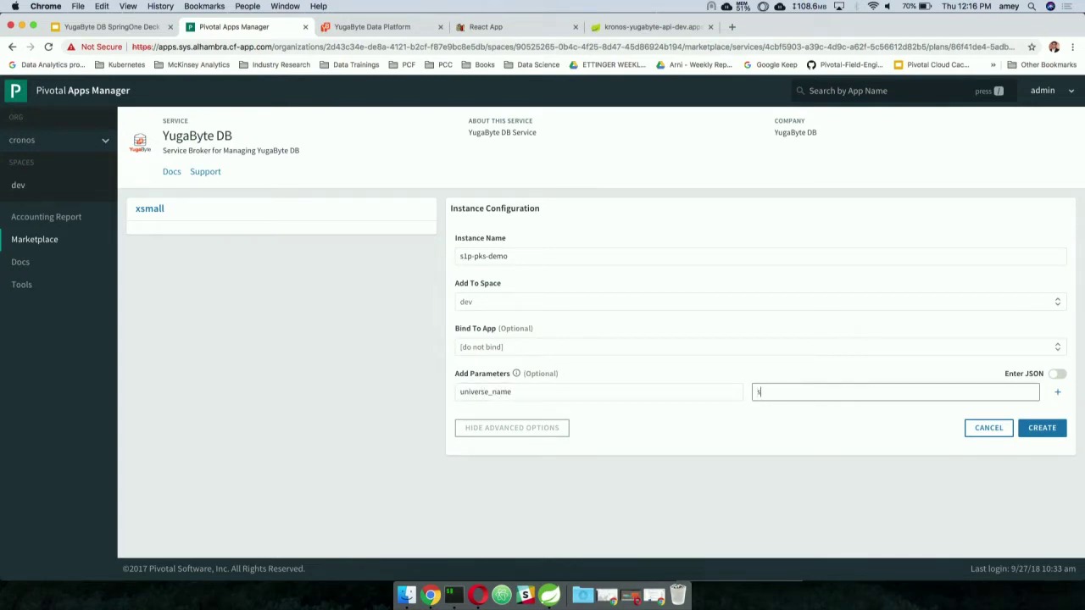
pyautogui.write('1p-pks-demo')
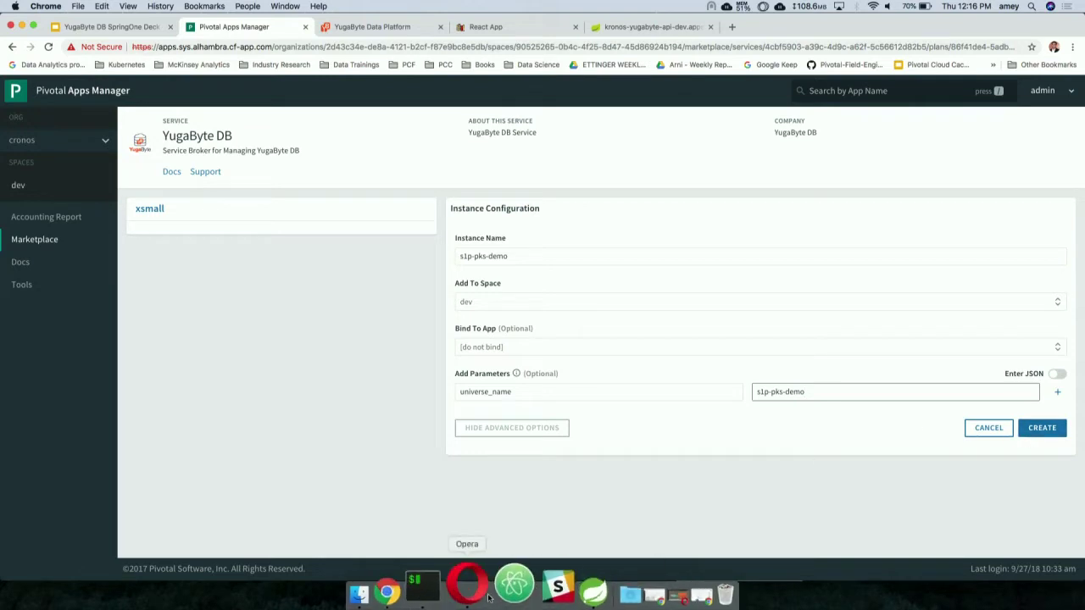
# Step: Switch to iTerm and list the Kubernetes resources with kubectl get all --all-namespaces
pyautogui.click(458, 583)
pyautogui.press('Up')
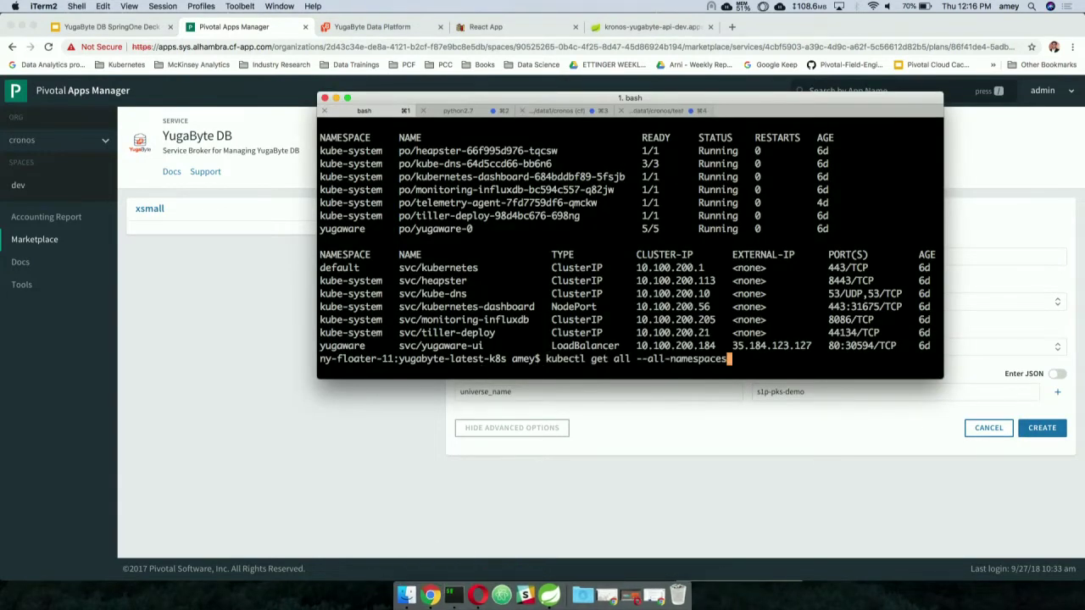
pyautogui.press('Return')
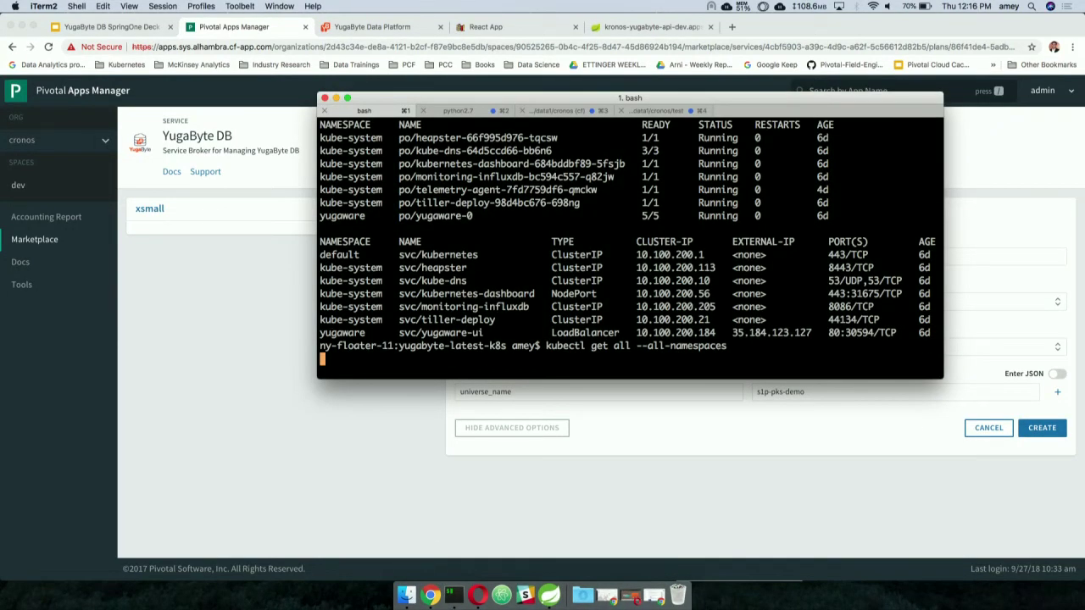
pyautogui.scroll(5, 630, 246)
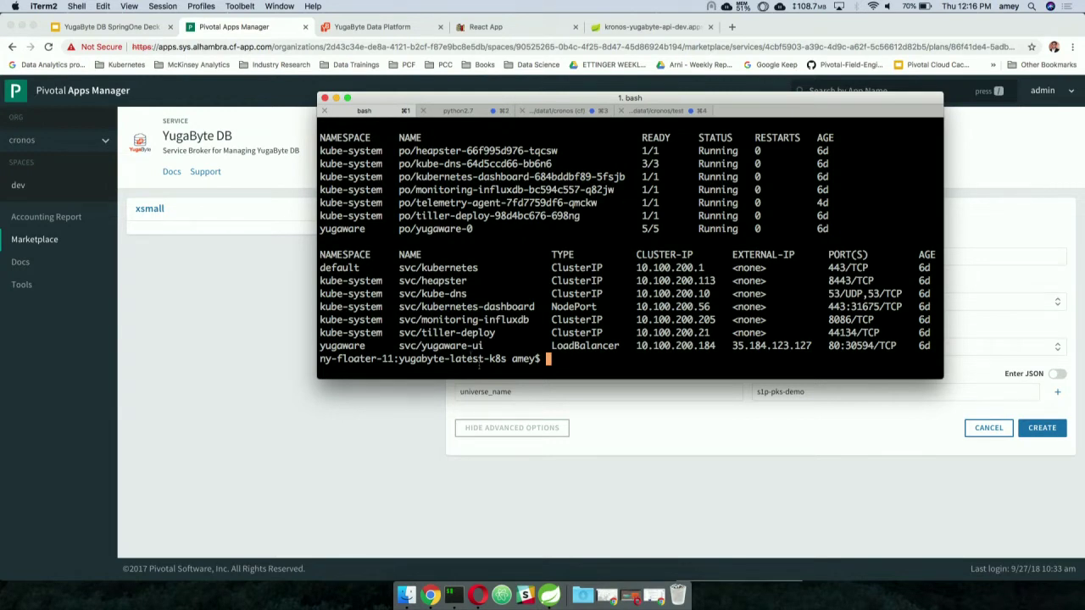
# Step: Return to Pivotal Apps Manager in Chrome and create the configured YugaByte DB service instance
pyautogui.click(180, 349)
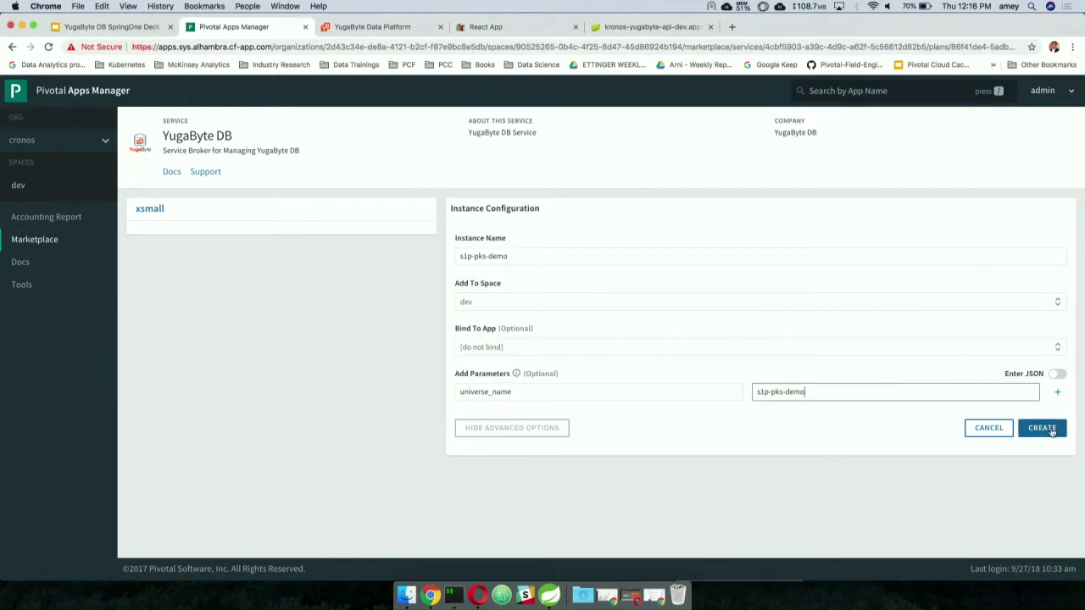
pyautogui.click(1042, 428)
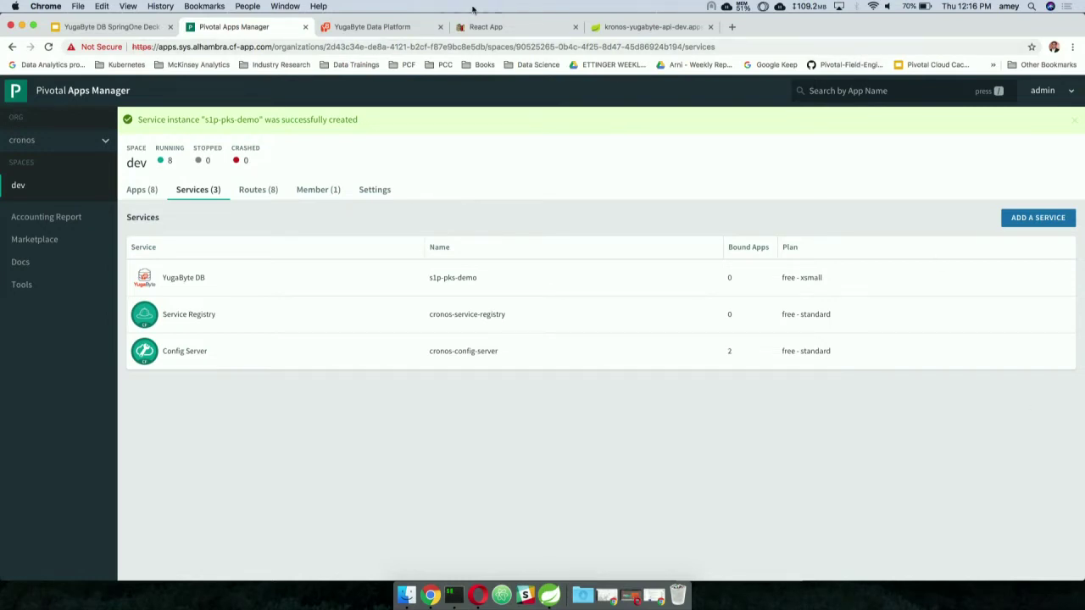
# Step: Refresh the YugaByte Data Platform dashboard, open the s1p-pks-demo universe and view its nodes
pyautogui.click(392, 28)
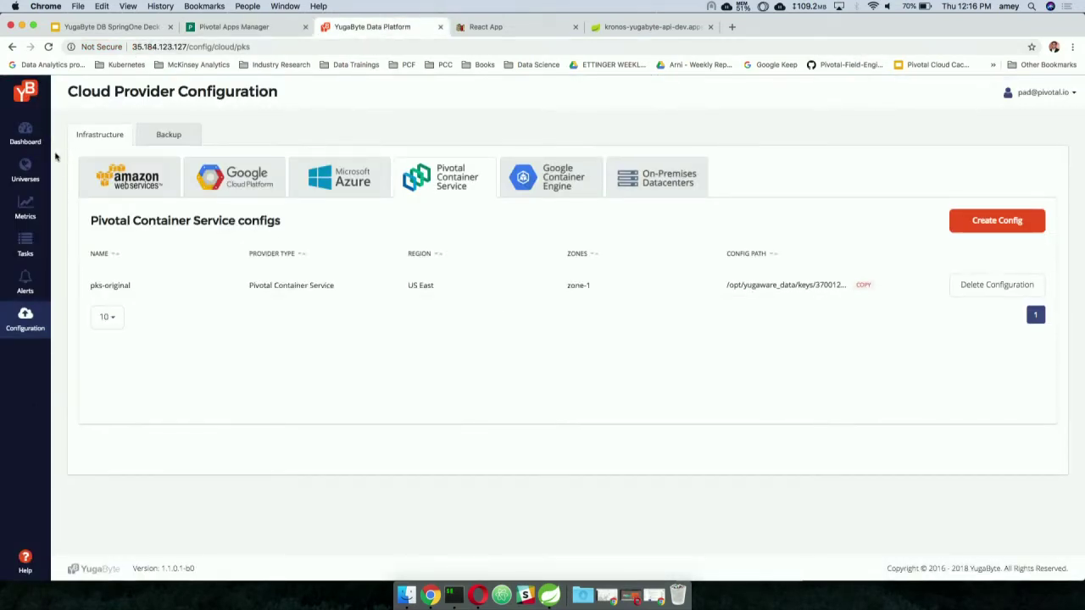
pyautogui.click(37, 140)
pyautogui.click(48, 46)
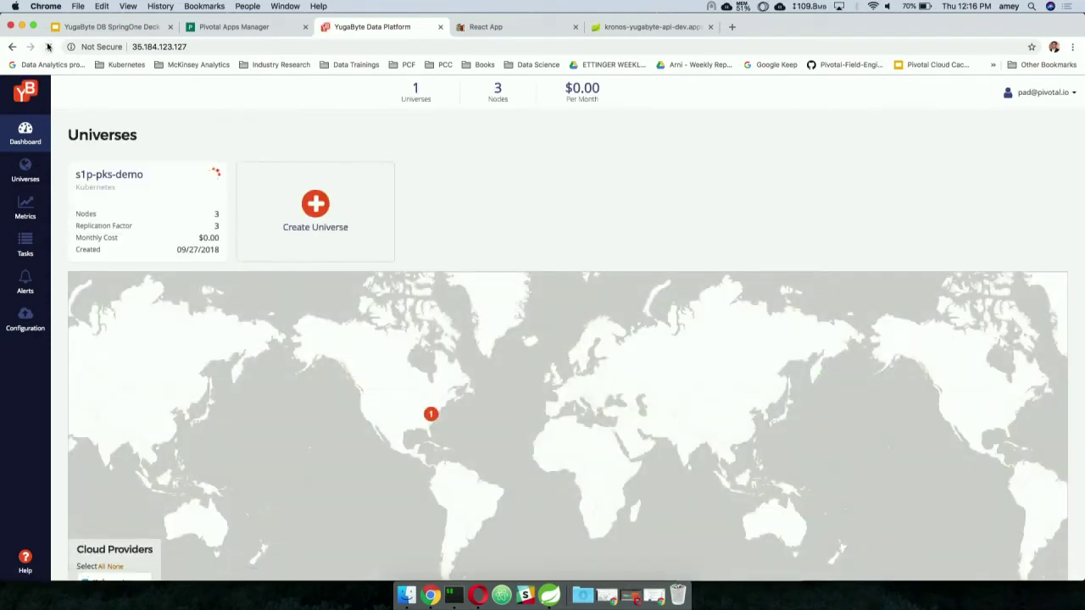
pyautogui.click(102, 170)
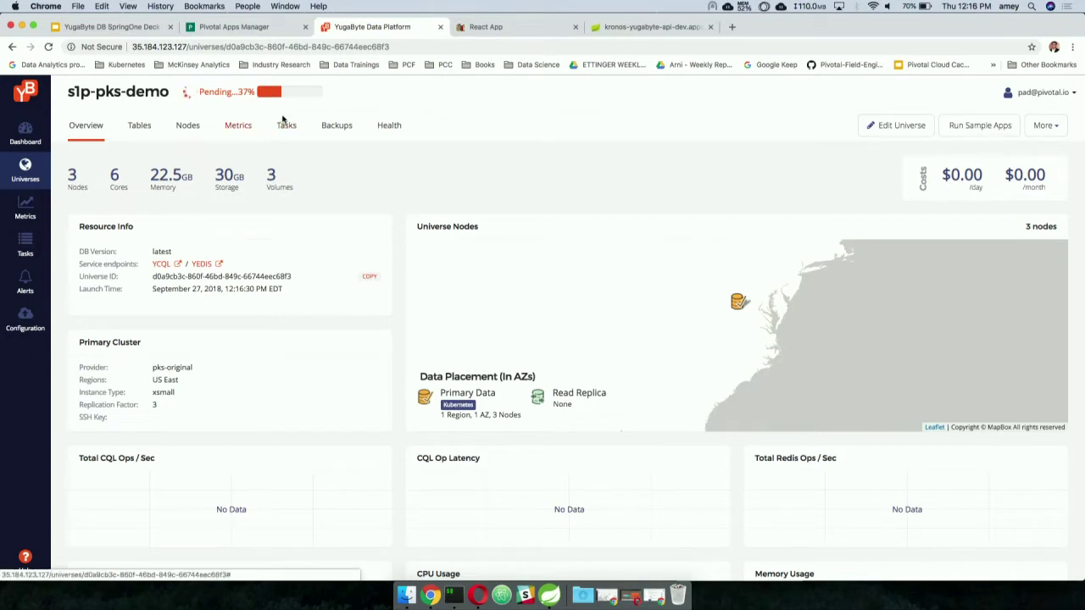
pyautogui.click(187, 127)
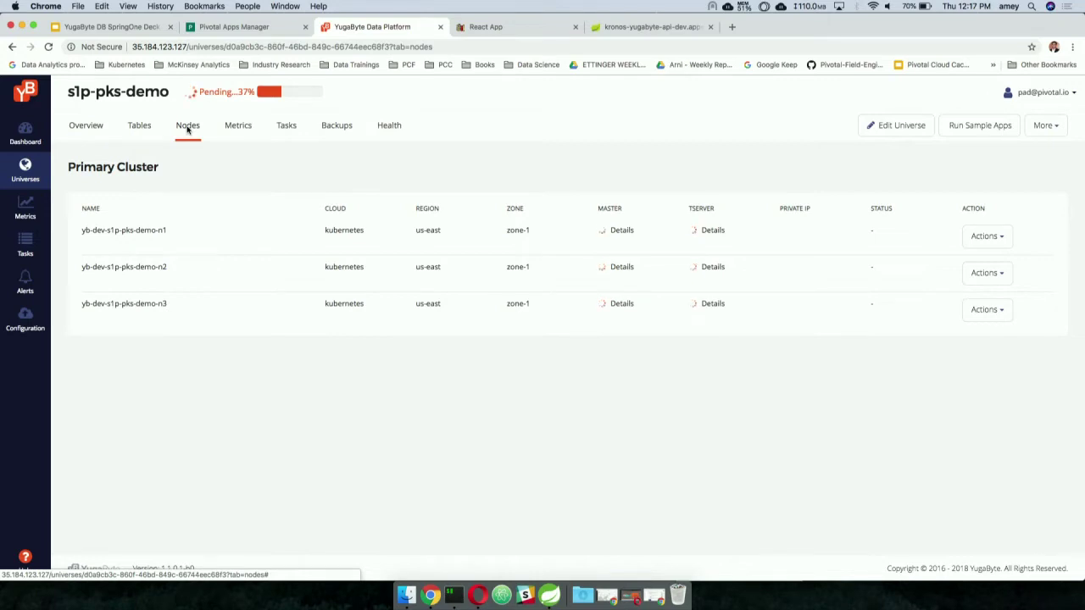
# Step: Switch to iTerm, rerun kubectl get all --all-namespaces and widen the terminal window to fit the output
pyautogui.click(453, 599)
pyautogui.press('Up')
pyautogui.press('Return')
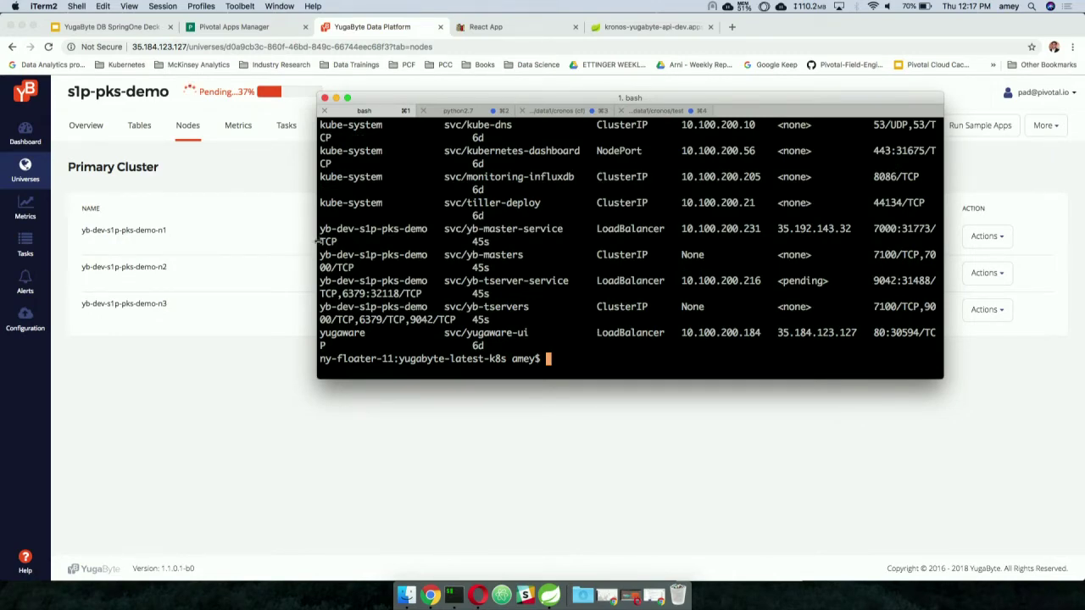
pyautogui.moveTo(318, 241); pyautogui.dragTo(30, 248)
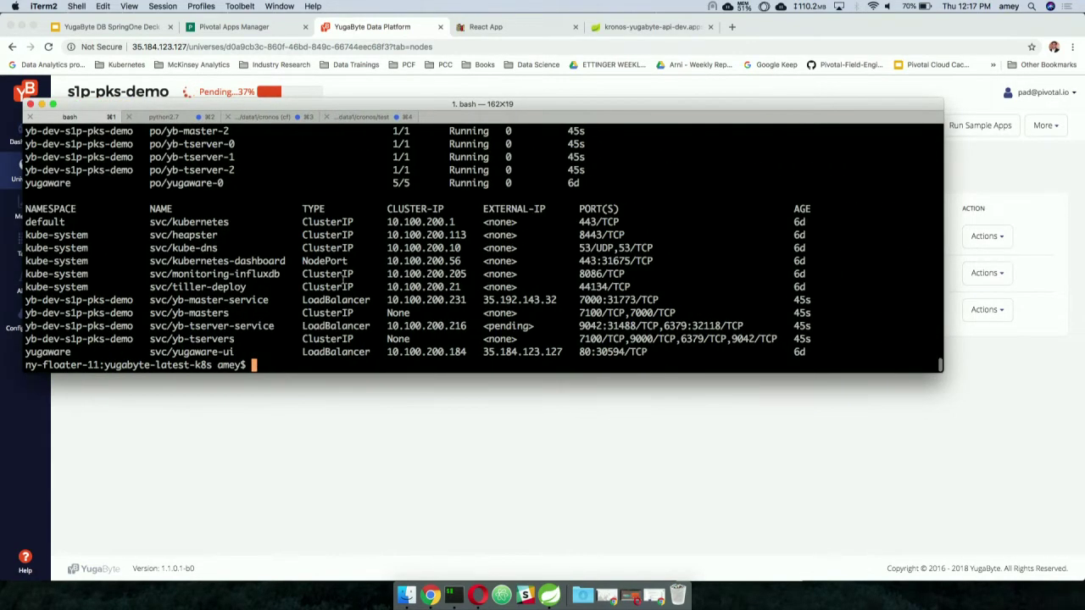
# Step: Examine the yb-dev-s1p-pks-demo master and tserver pods and services in the terminal output, highlighting the pod rows
pyautogui.scroll(4, 495, 312)
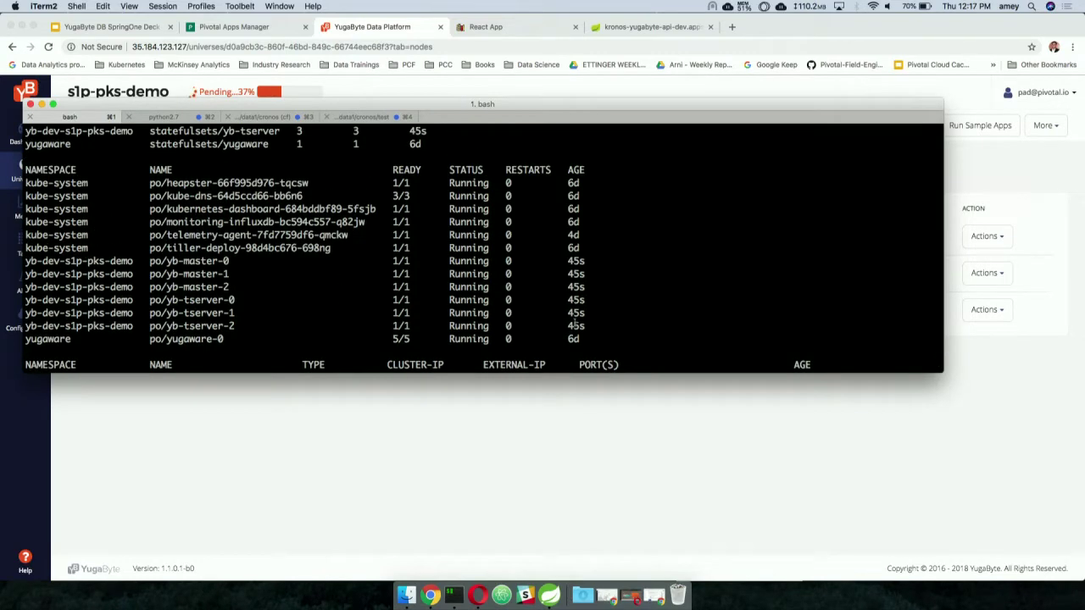
pyautogui.moveTo(577, 326); pyautogui.dragTo(77, 261)
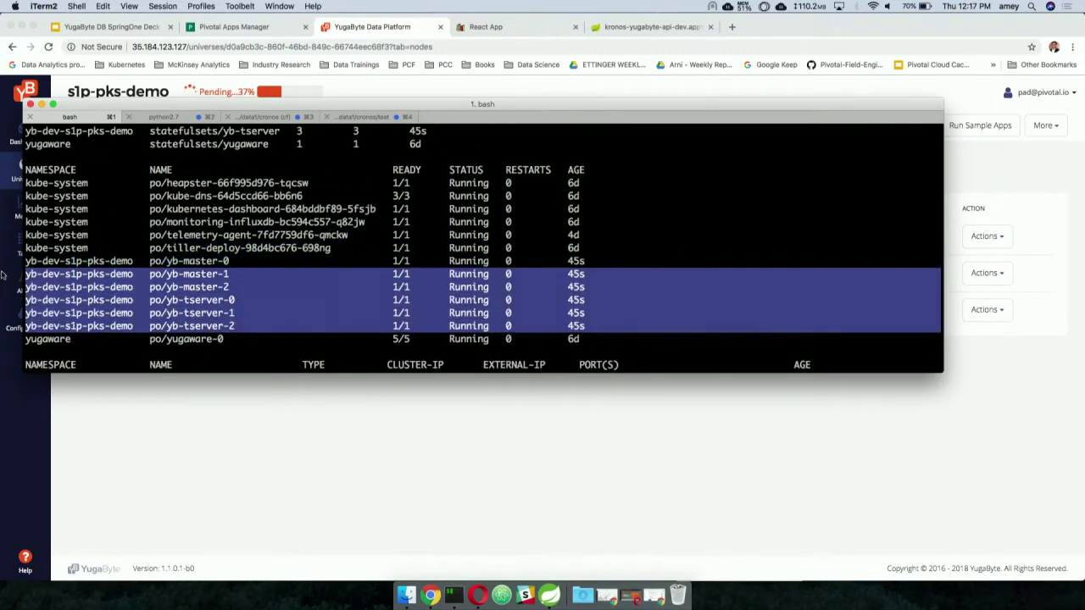
pyautogui.scroll(-4, 287, 270)
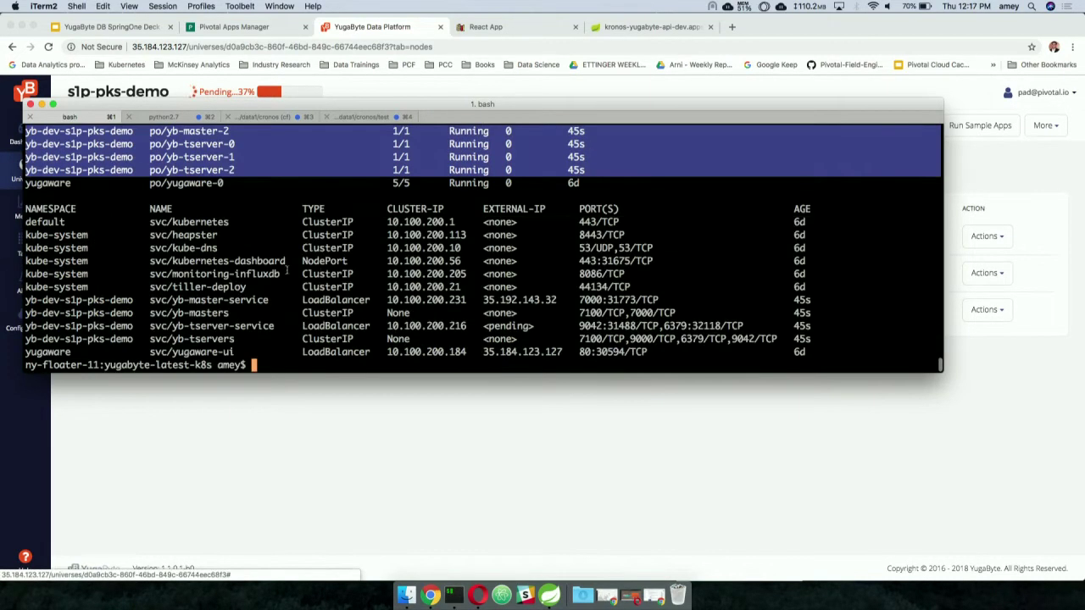
pyautogui.click(398, 335)
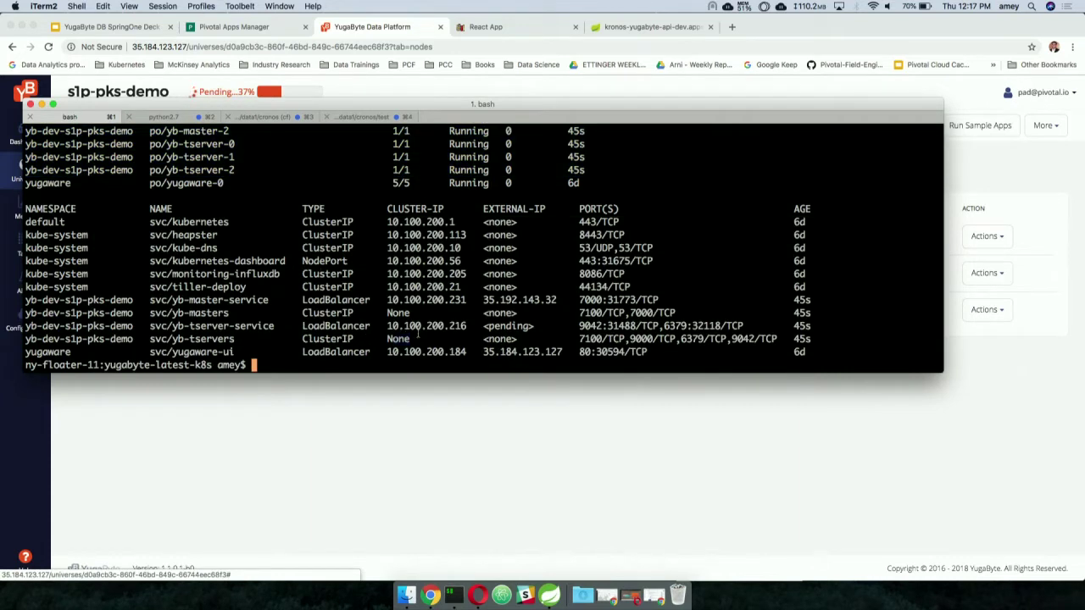
# Step: Return to Chrome, check the s1p-pks-demo universe's overview and nodes, and reload the node list
pyautogui.click(360, 464)
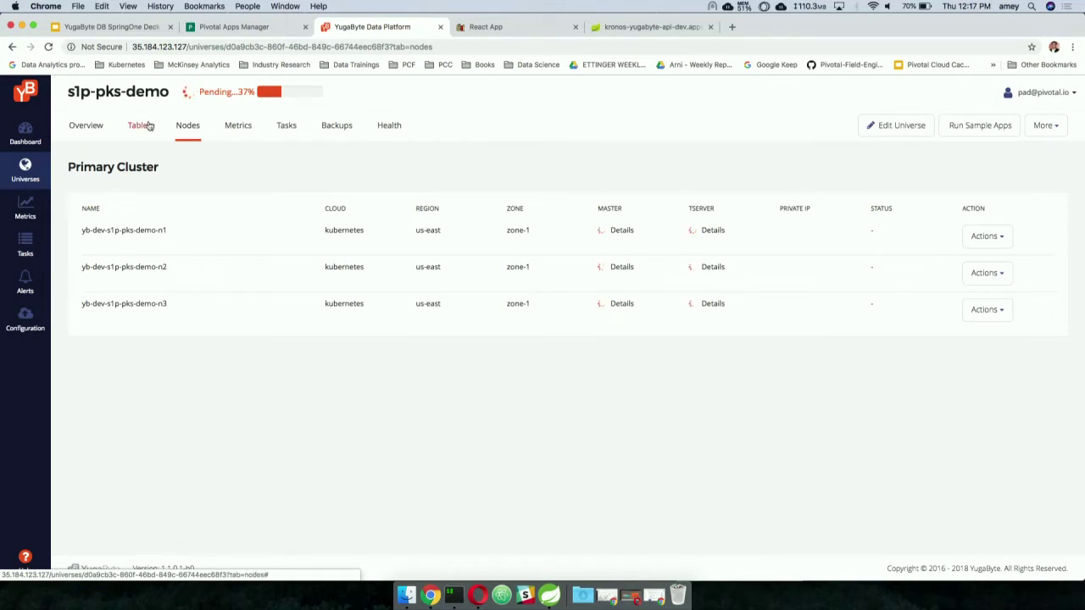
pyautogui.click(96, 138)
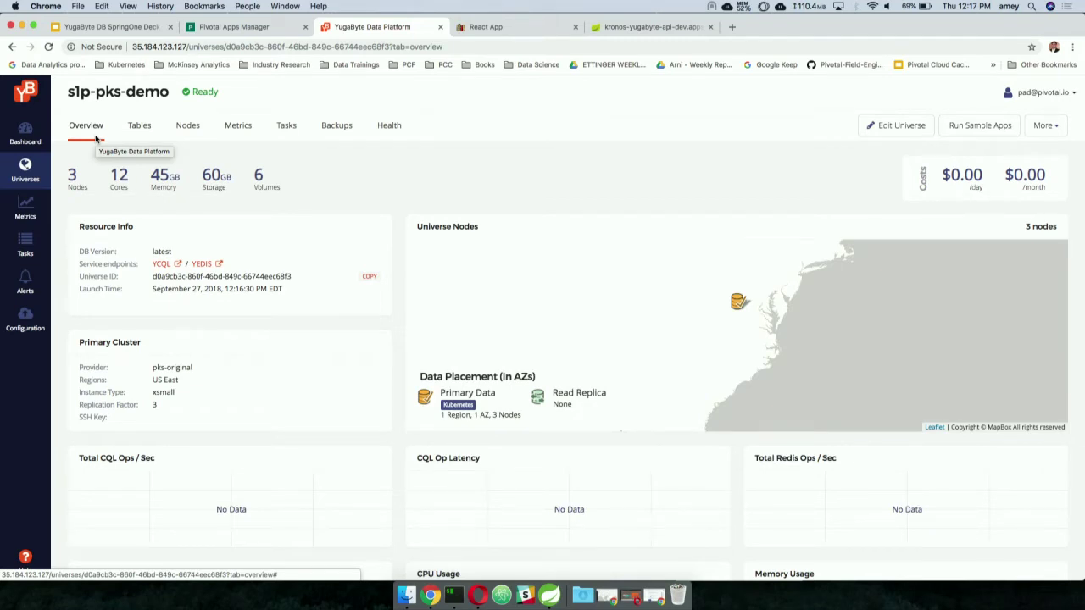
pyautogui.click(188, 127)
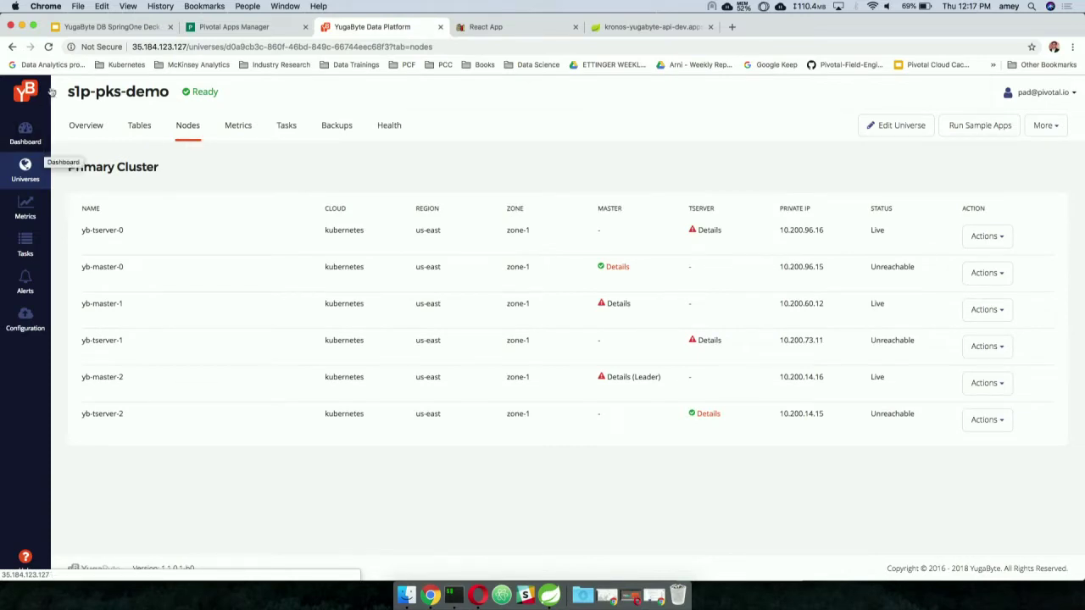
pyautogui.click(48, 47)
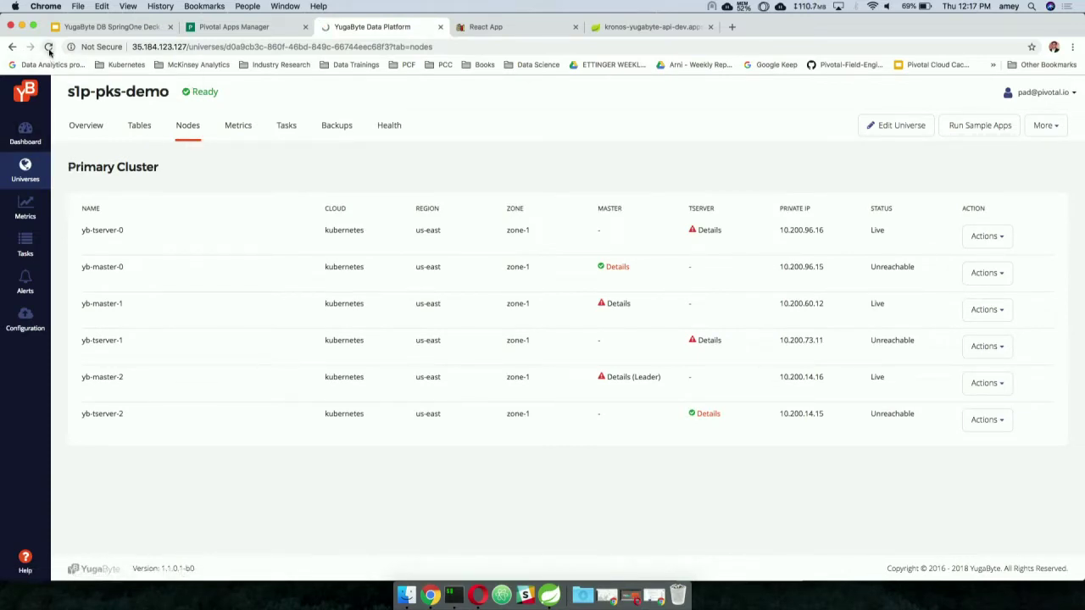
# Step: Review the universe's metrics, expanding the YCQL Advanced and YEDIS Advanced sections
pyautogui.click(247, 134)
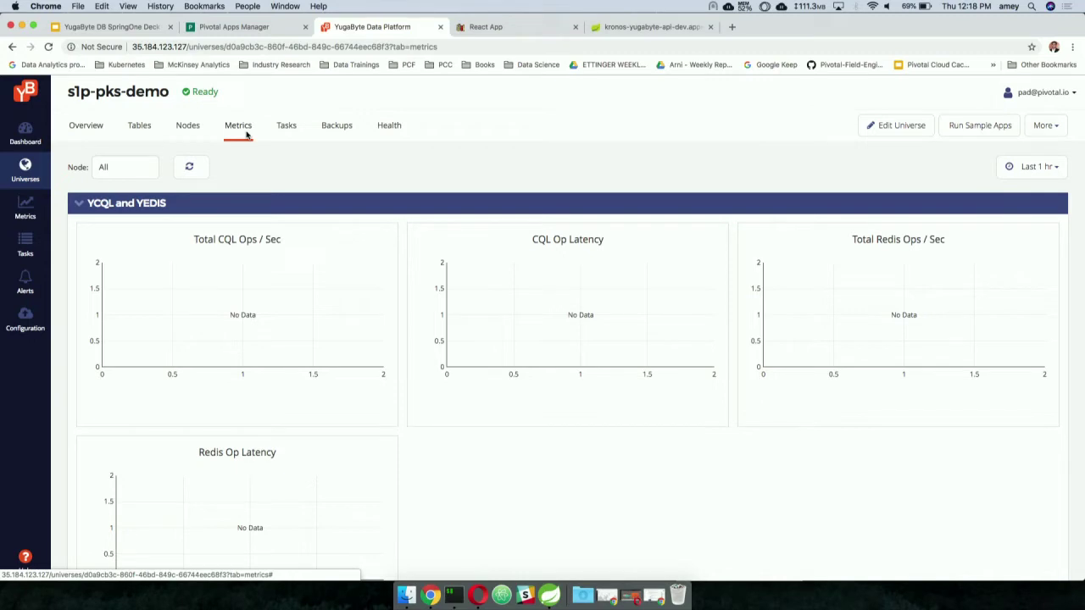
pyautogui.scroll(-15, 360, 214)
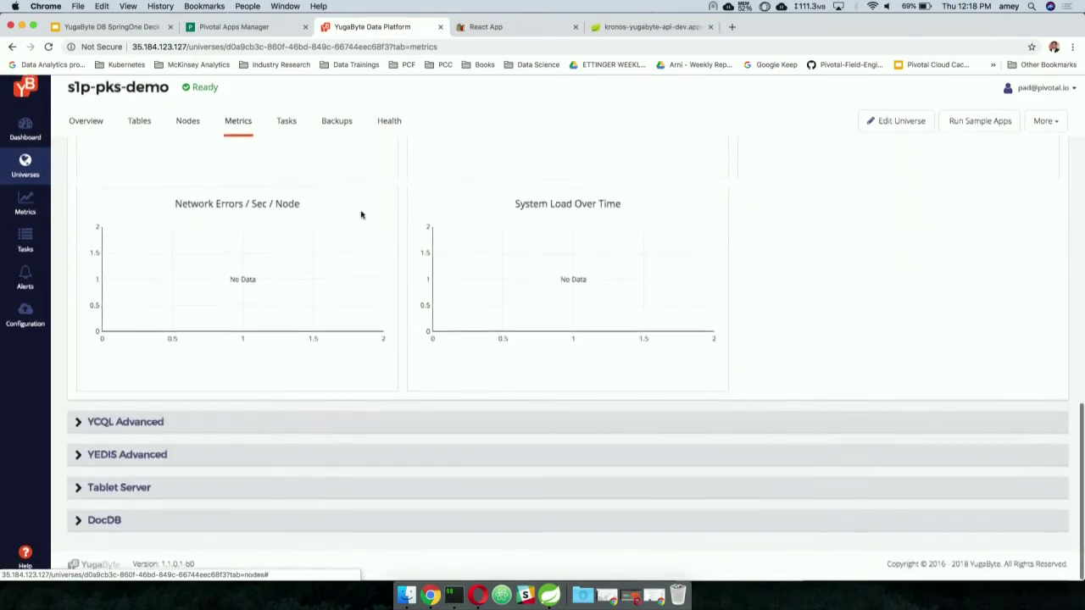
pyautogui.click(314, 424)
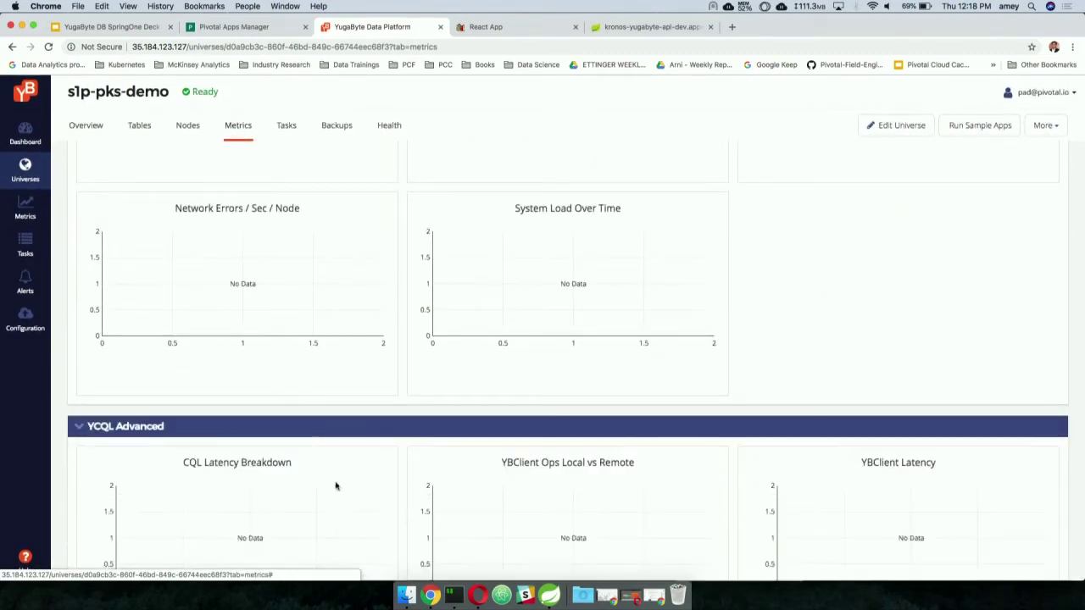
pyautogui.scroll(-2, 342, 474)
pyautogui.scroll(-5, 348, 464)
pyautogui.click(368, 456)
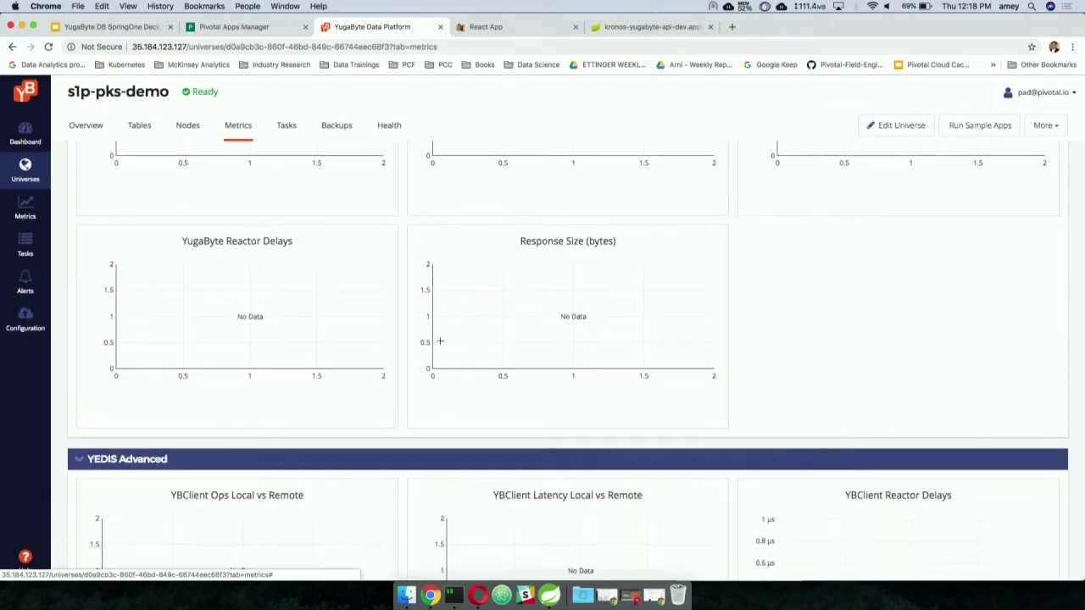
# Step: View the task history of the s1p-pks-demo universe
pyautogui.scroll(20, 440, 340)
pyautogui.scroll(10, 440, 340)
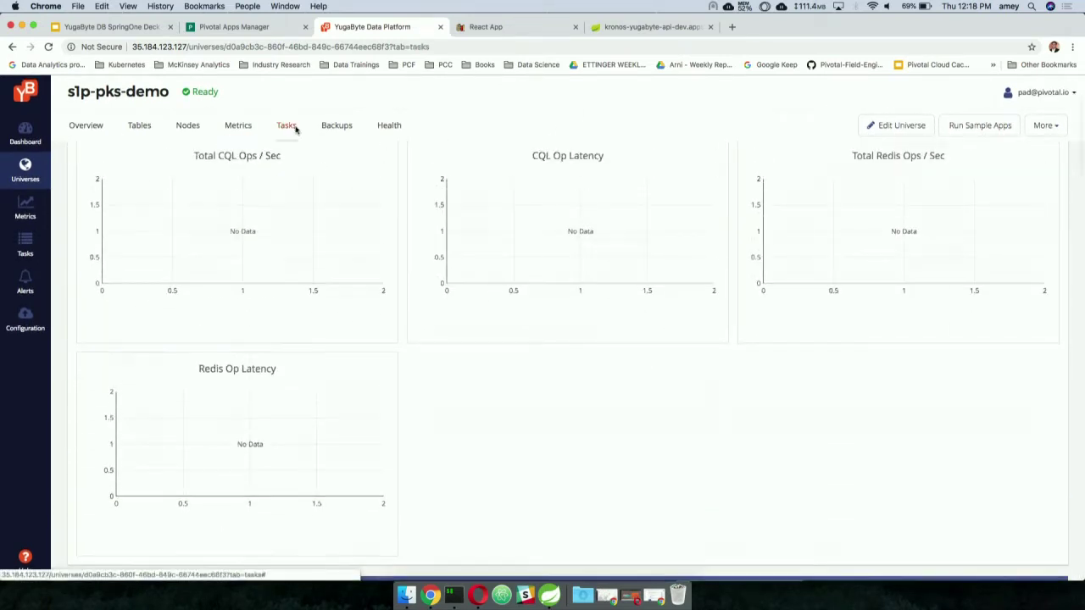
pyautogui.click(293, 127)
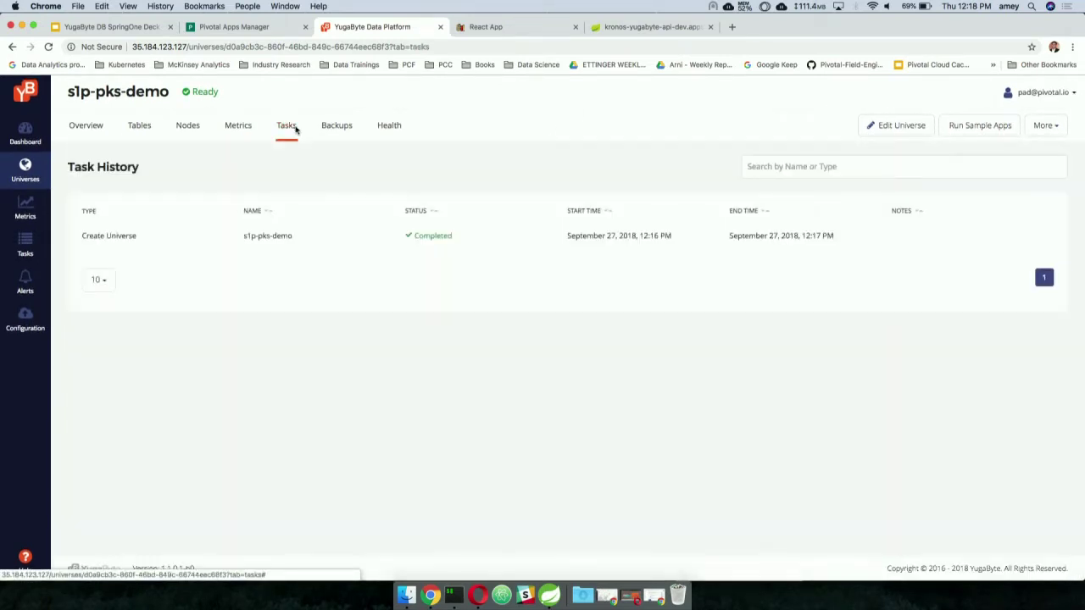
# Step: Check the universe's health and the cloud provider configuration, and return to the YugaByte dashboard
pyautogui.click(385, 129)
pyautogui.click(24, 321)
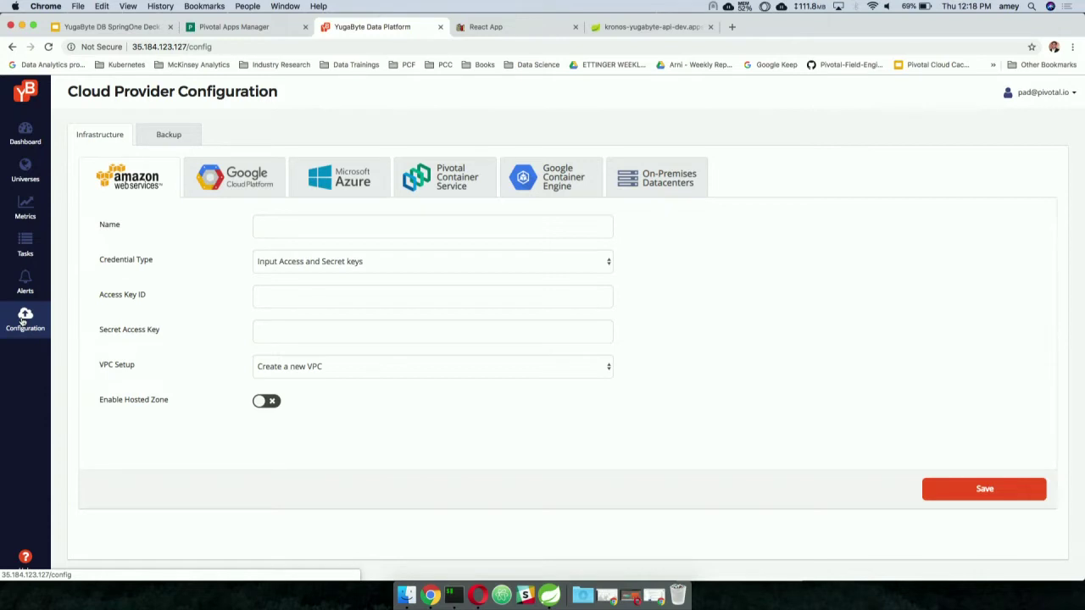
pyautogui.click(30, 97)
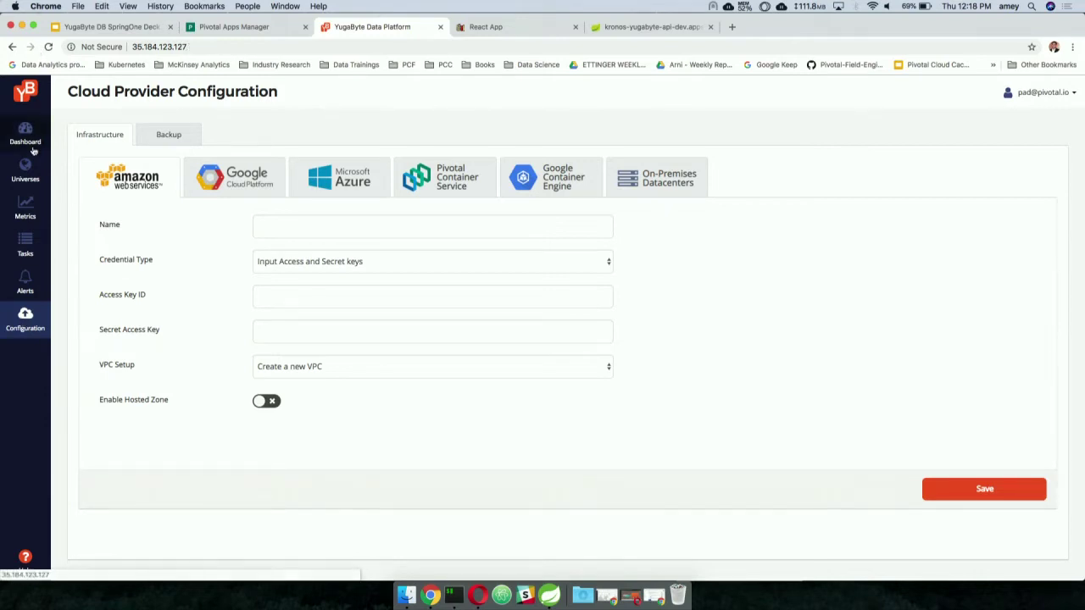
# Step: In Pivotal Apps Manager, create a service key named s1p-dev-key for the s1p-pks-demo service instance
pyautogui.click(232, 30)
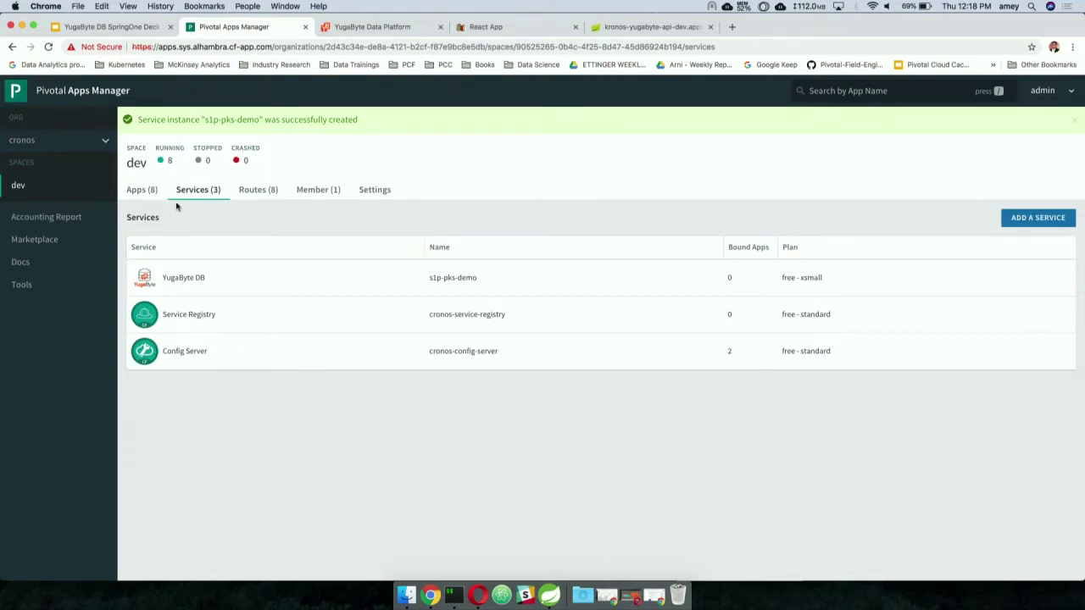
pyautogui.click(203, 280)
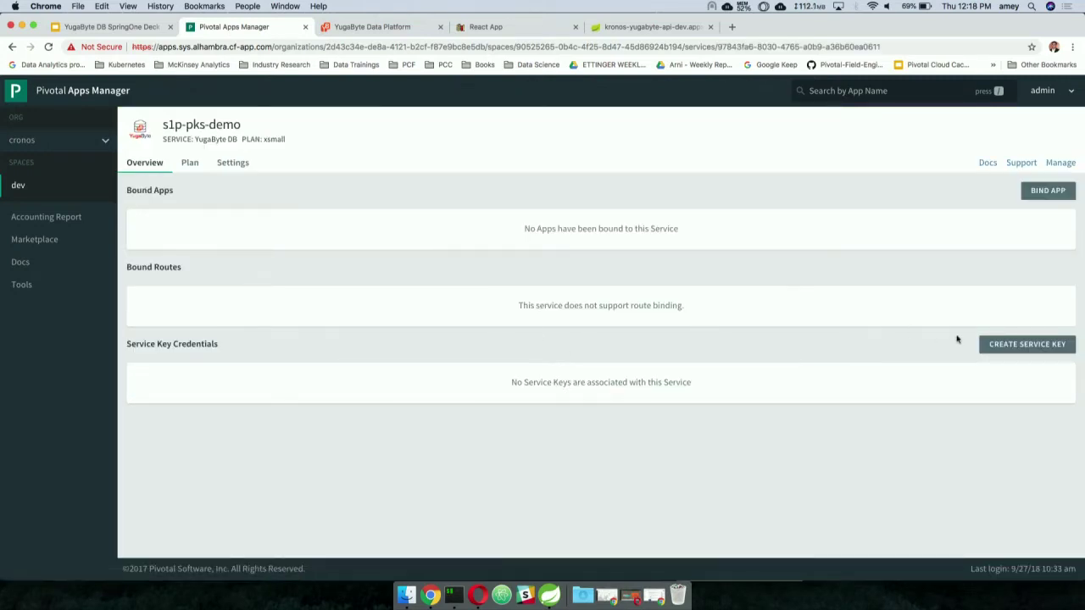
pyautogui.click(1017, 343)
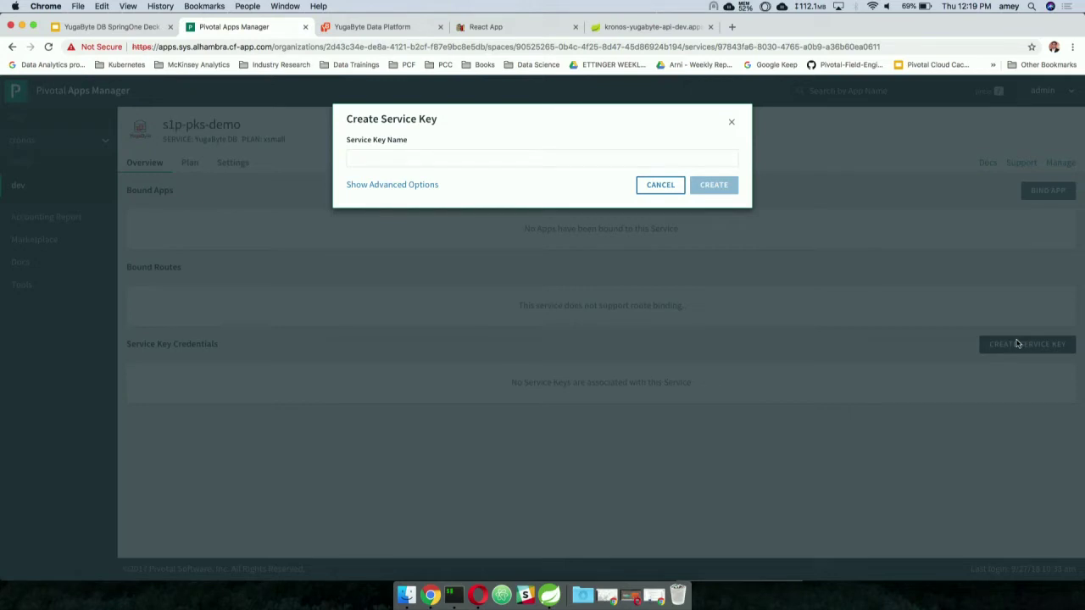
pyautogui.click(611, 155)
pyautogui.write('s1-')
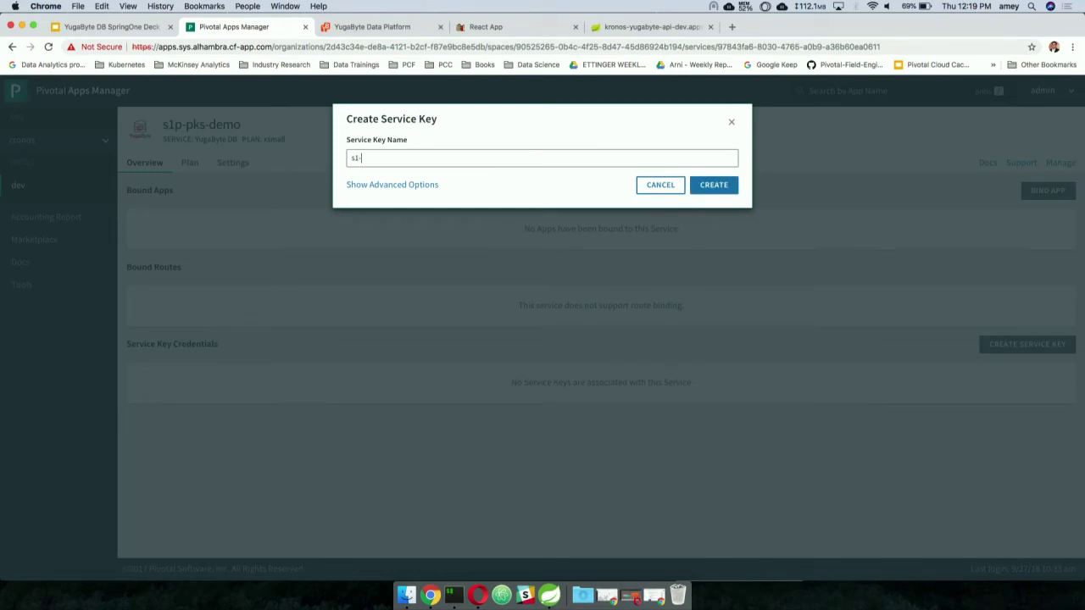
pyautogui.write('p-dev-key')
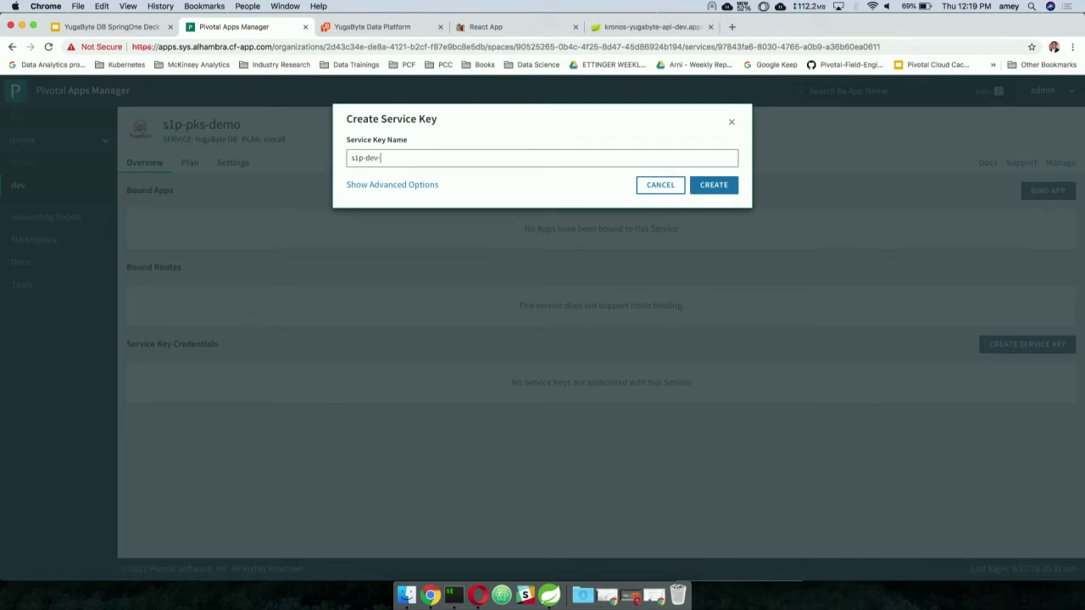
pyautogui.click(725, 185)
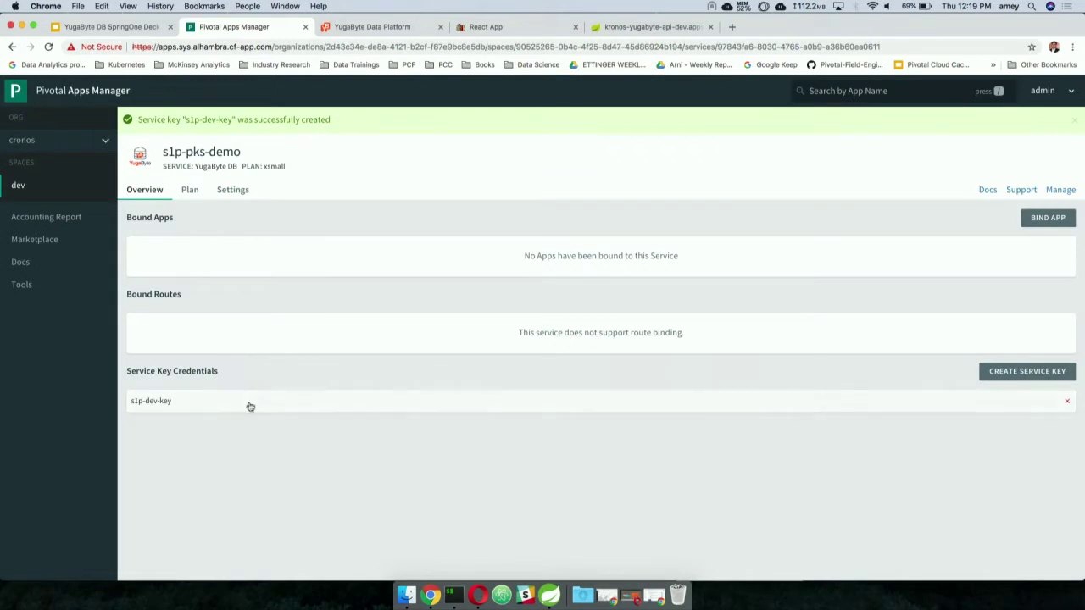
# Step: View the credentials of the s1p-dev-key service key, and go back to the dev space's app list
pyautogui.click(247, 405)
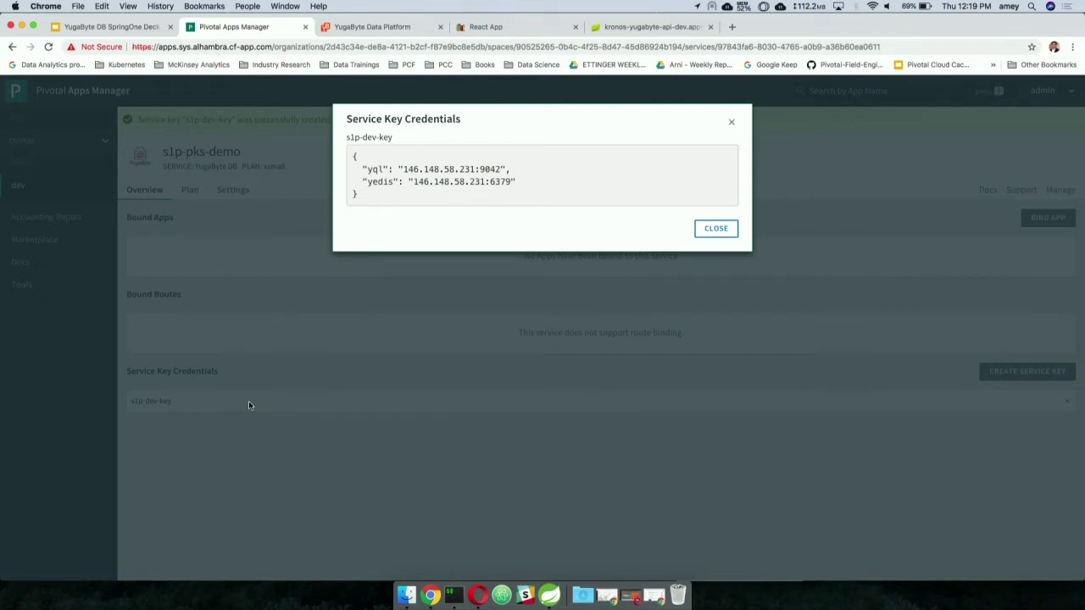
pyautogui.click(249, 401)
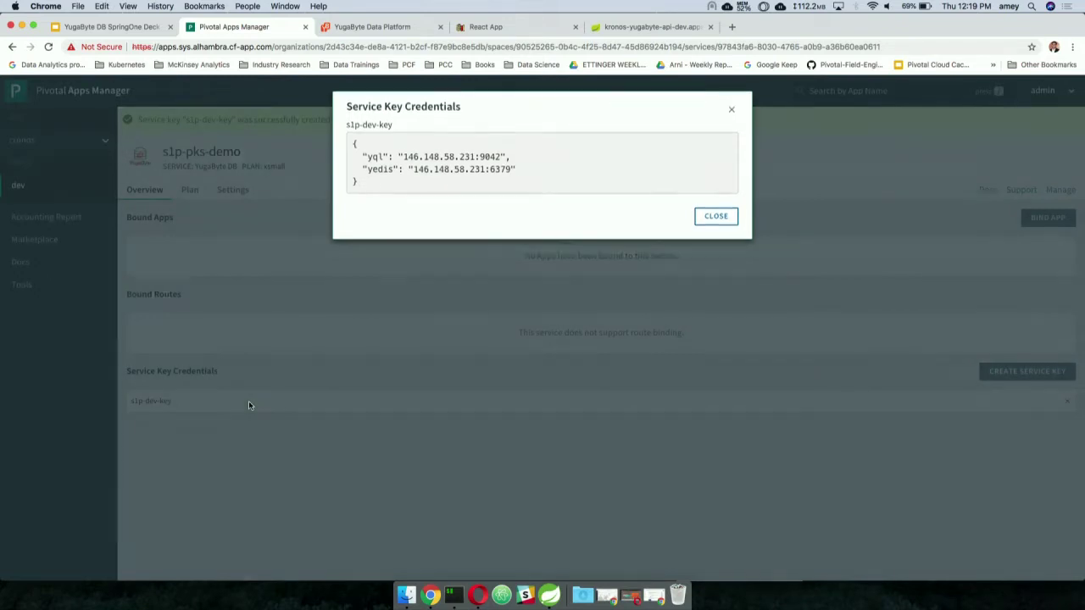
pyautogui.click(30, 196)
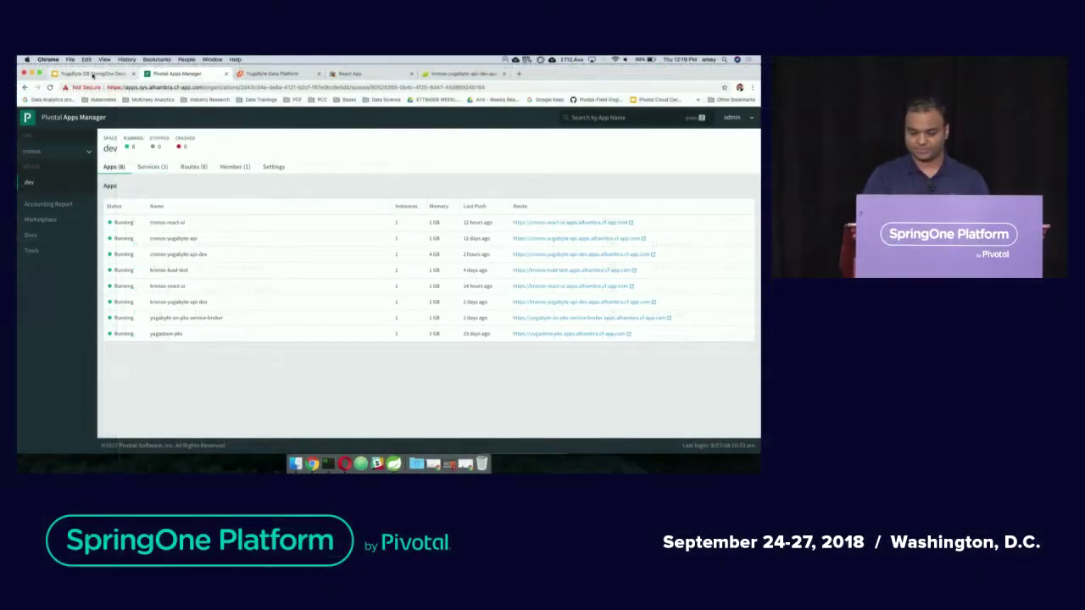
# Step: Switch to the YugaByte DB SpringOne Deck in Google Slides and present it from the On Demand YugaByte DB on PKS Demo slide
pyautogui.click(93, 74)
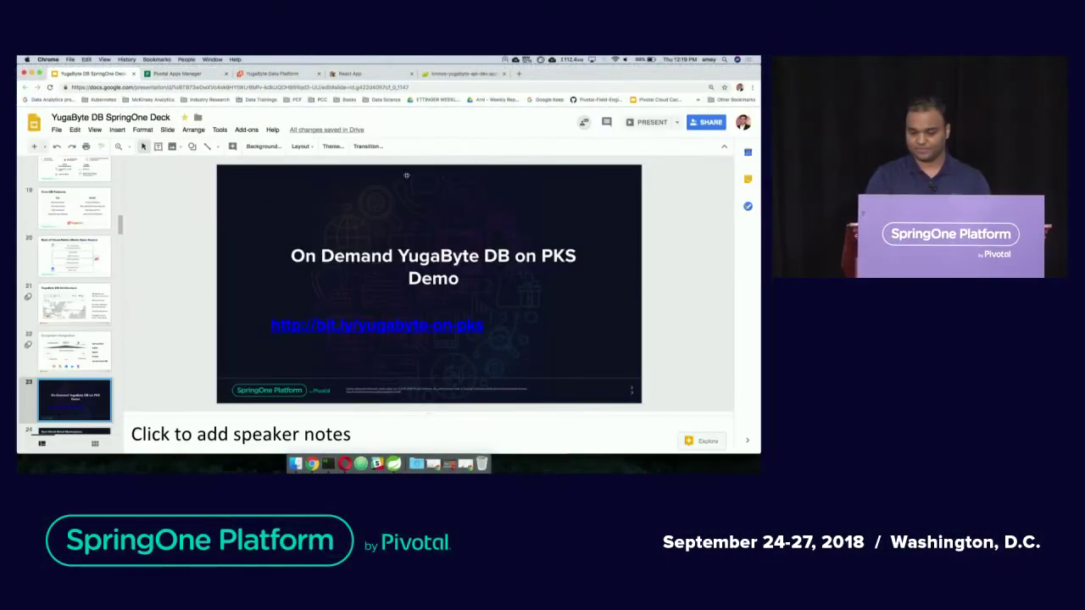
pyautogui.click(642, 124)
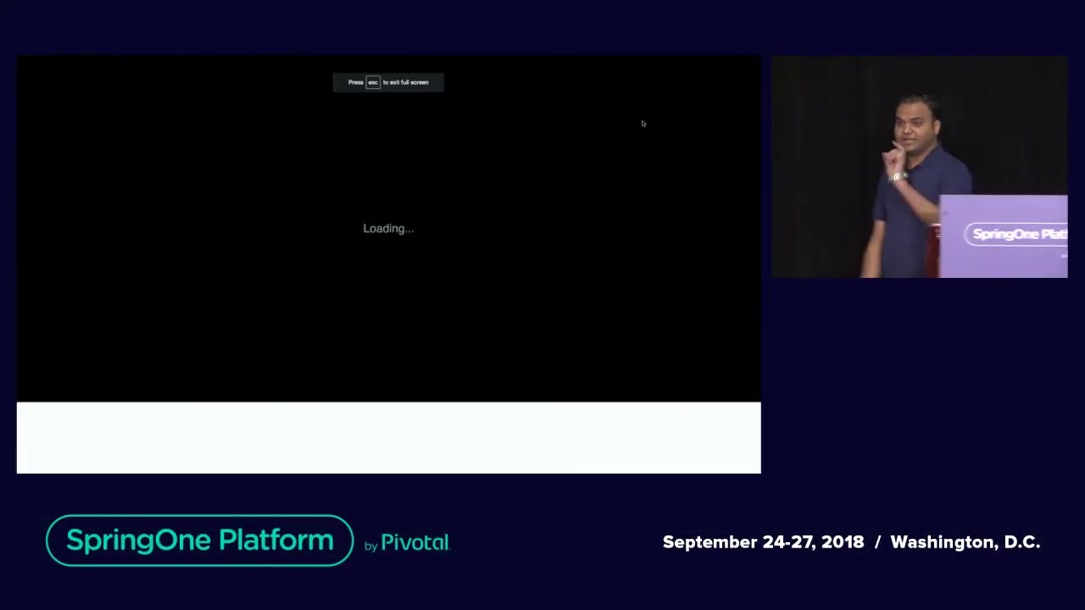